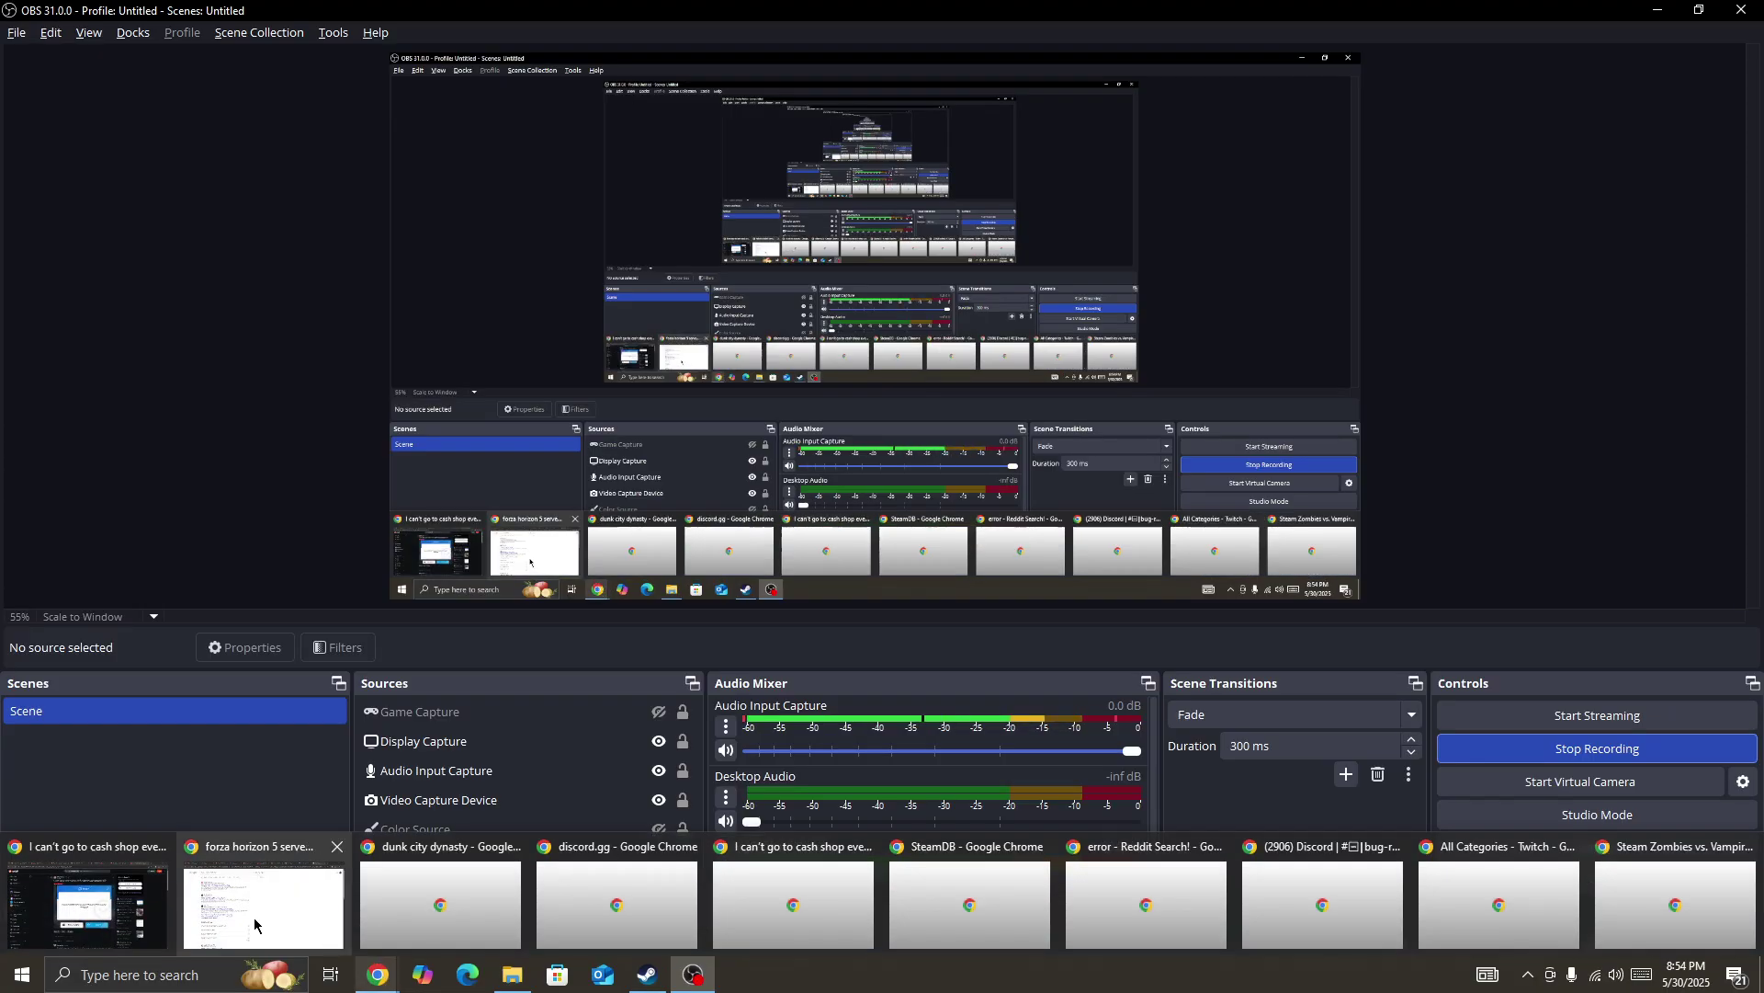
# Step: Check the Forza Horizon 5 server status online, then switch the recording to the Display Capture source
pyautogui.click(262, 913)
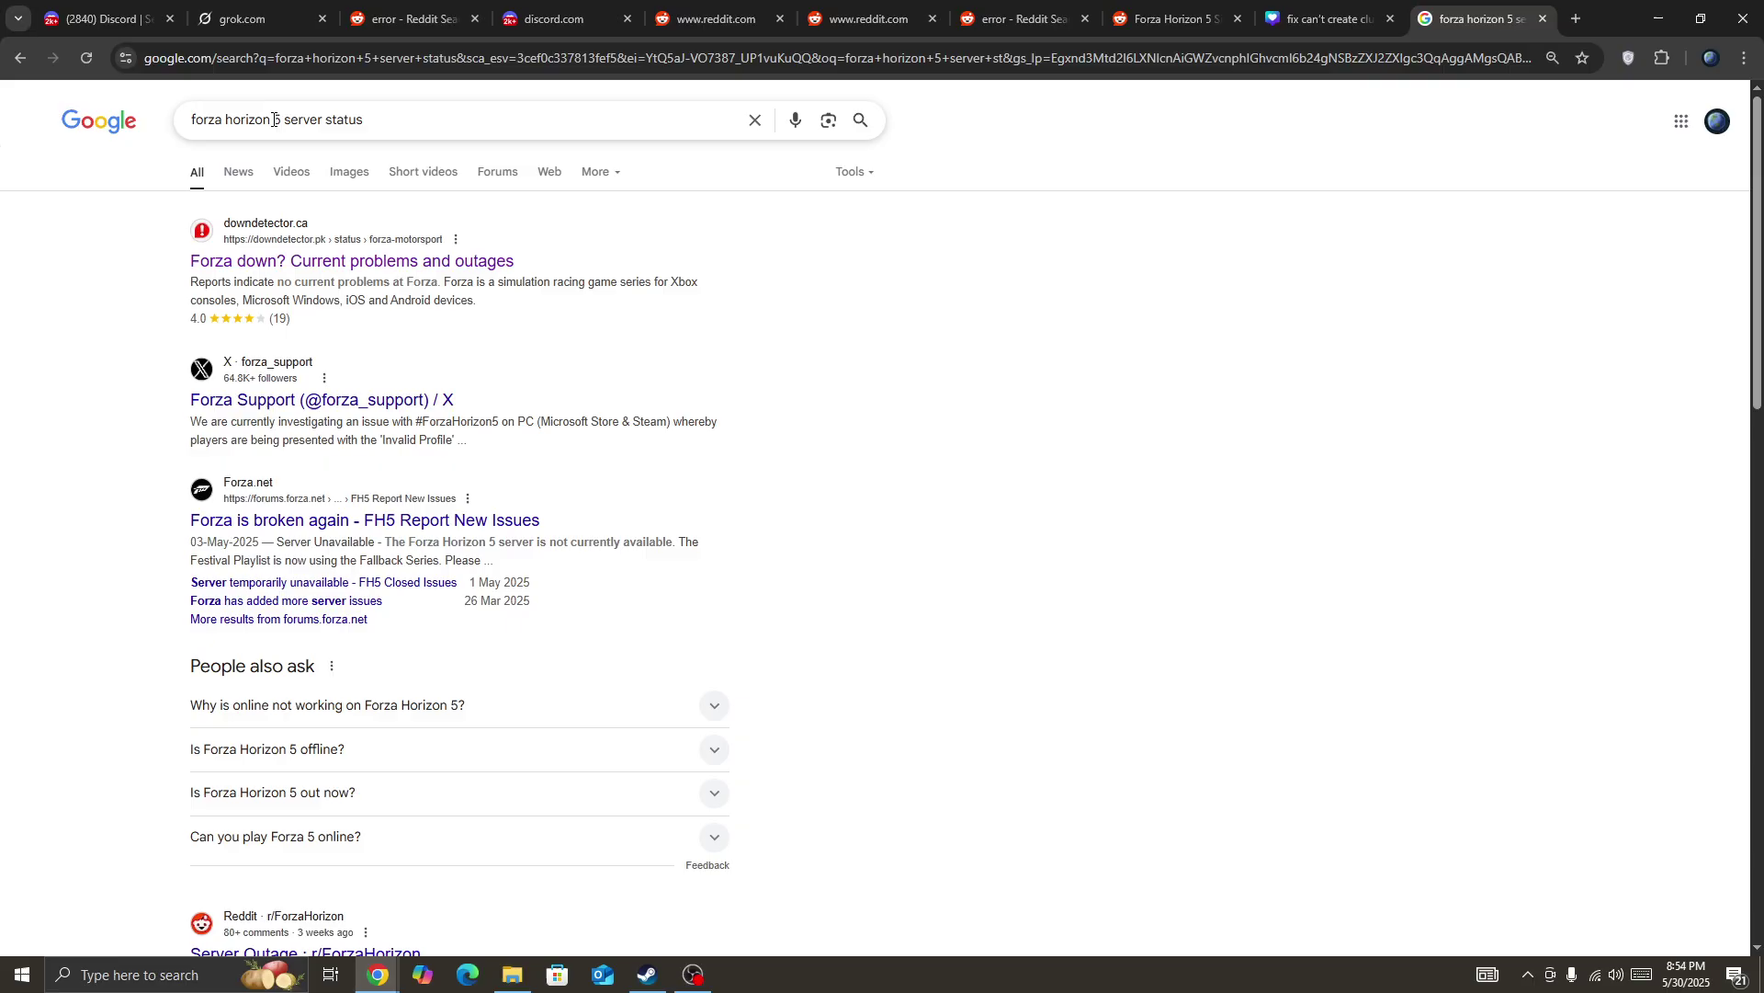
pyautogui.moveTo(281, 121); pyautogui.dragTo(190, 122)
pyautogui.click(693, 973)
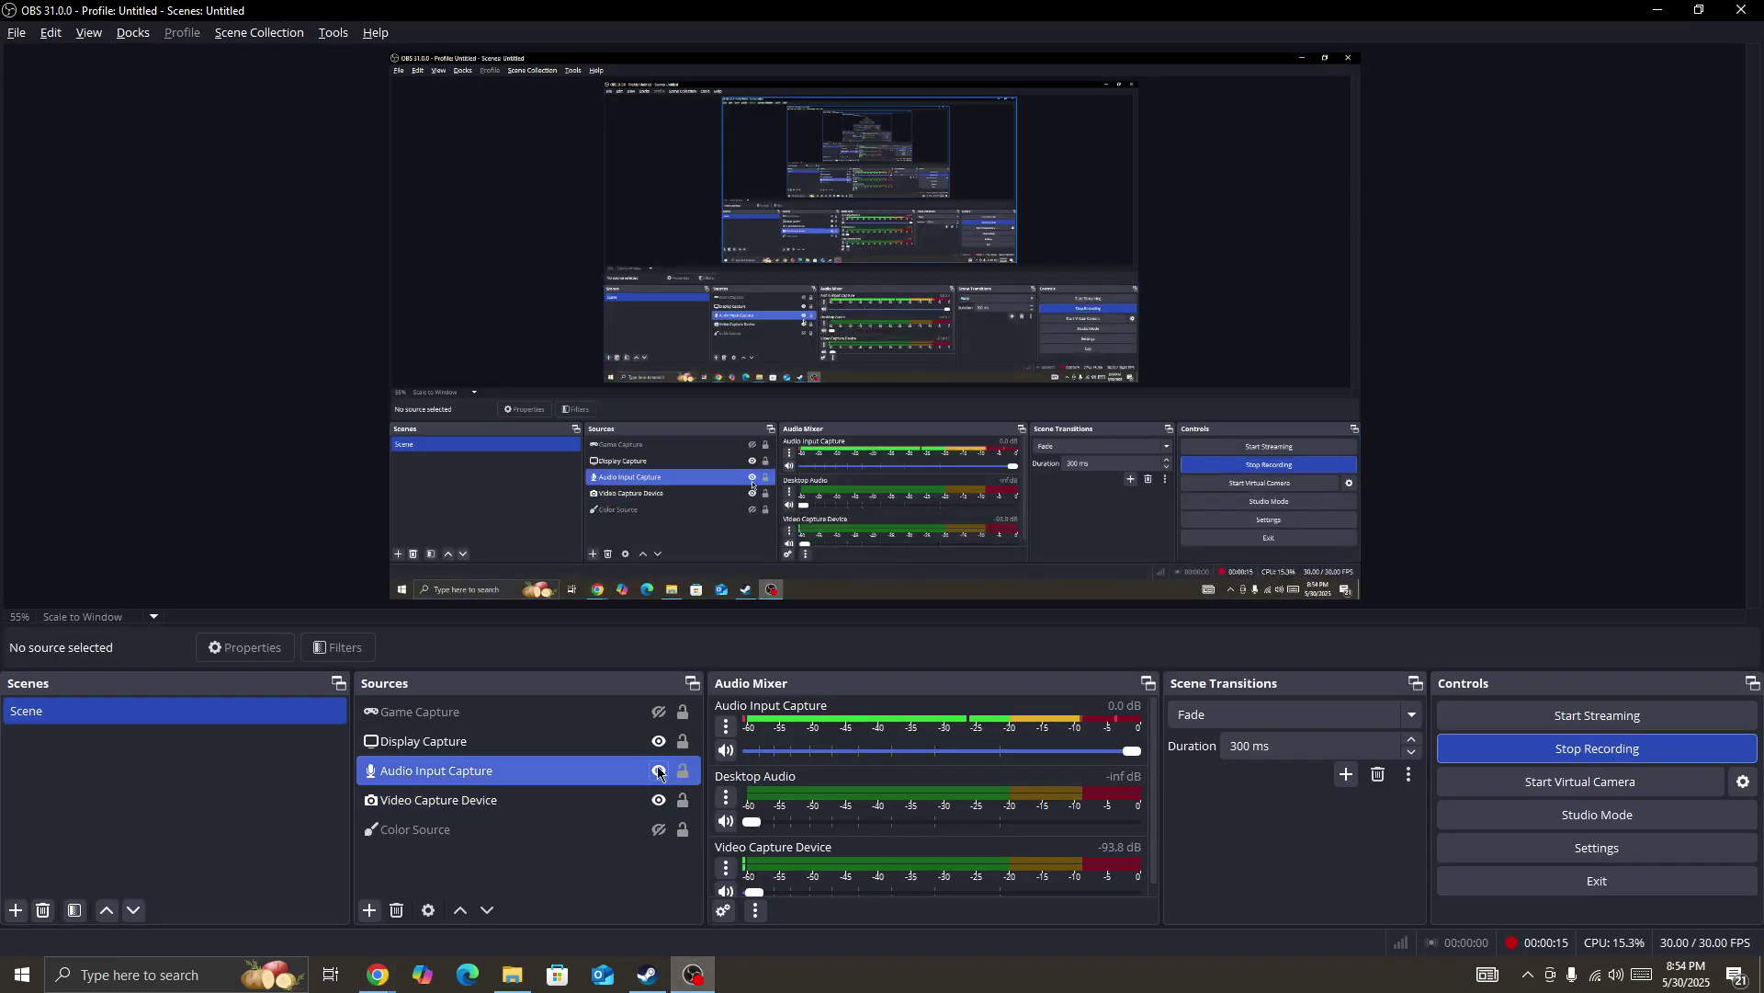
pyautogui.moveTo(657, 774)
pyautogui.mouseDown()
pyautogui.moveTo(657, 718)
pyautogui.moveTo(657, 812)
pyautogui.mouseUp()
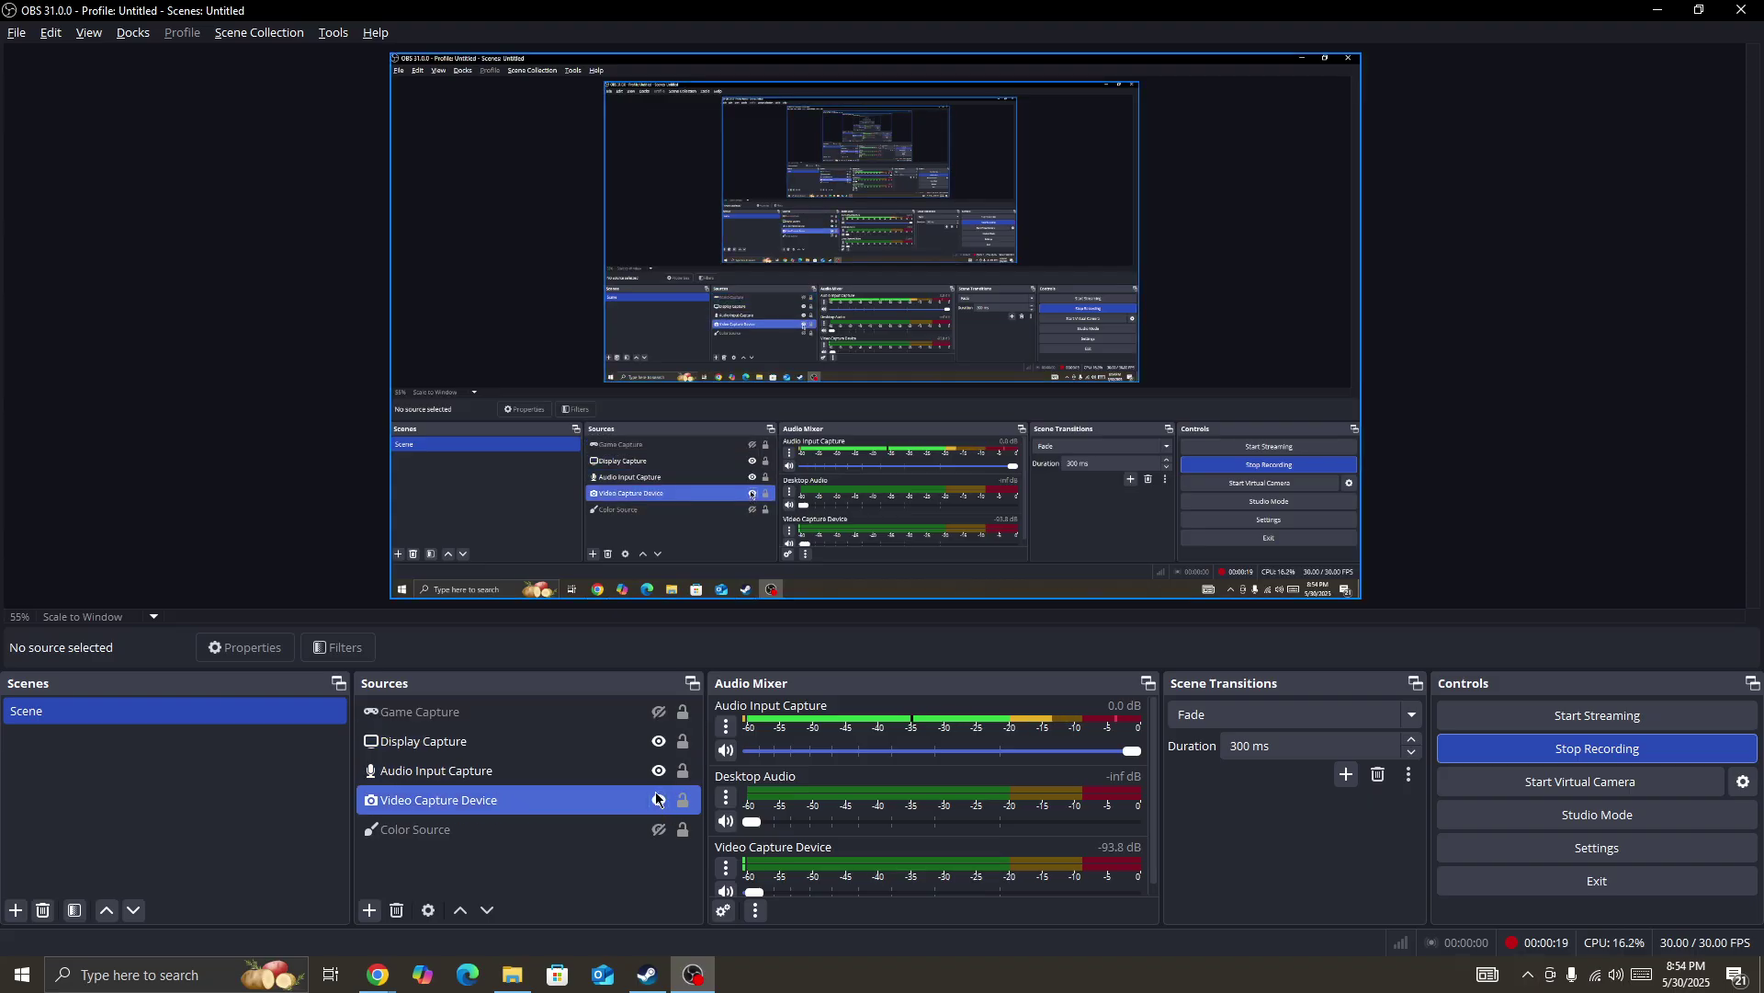
pyautogui.moveTo(656, 812); pyautogui.dragTo(657, 740)
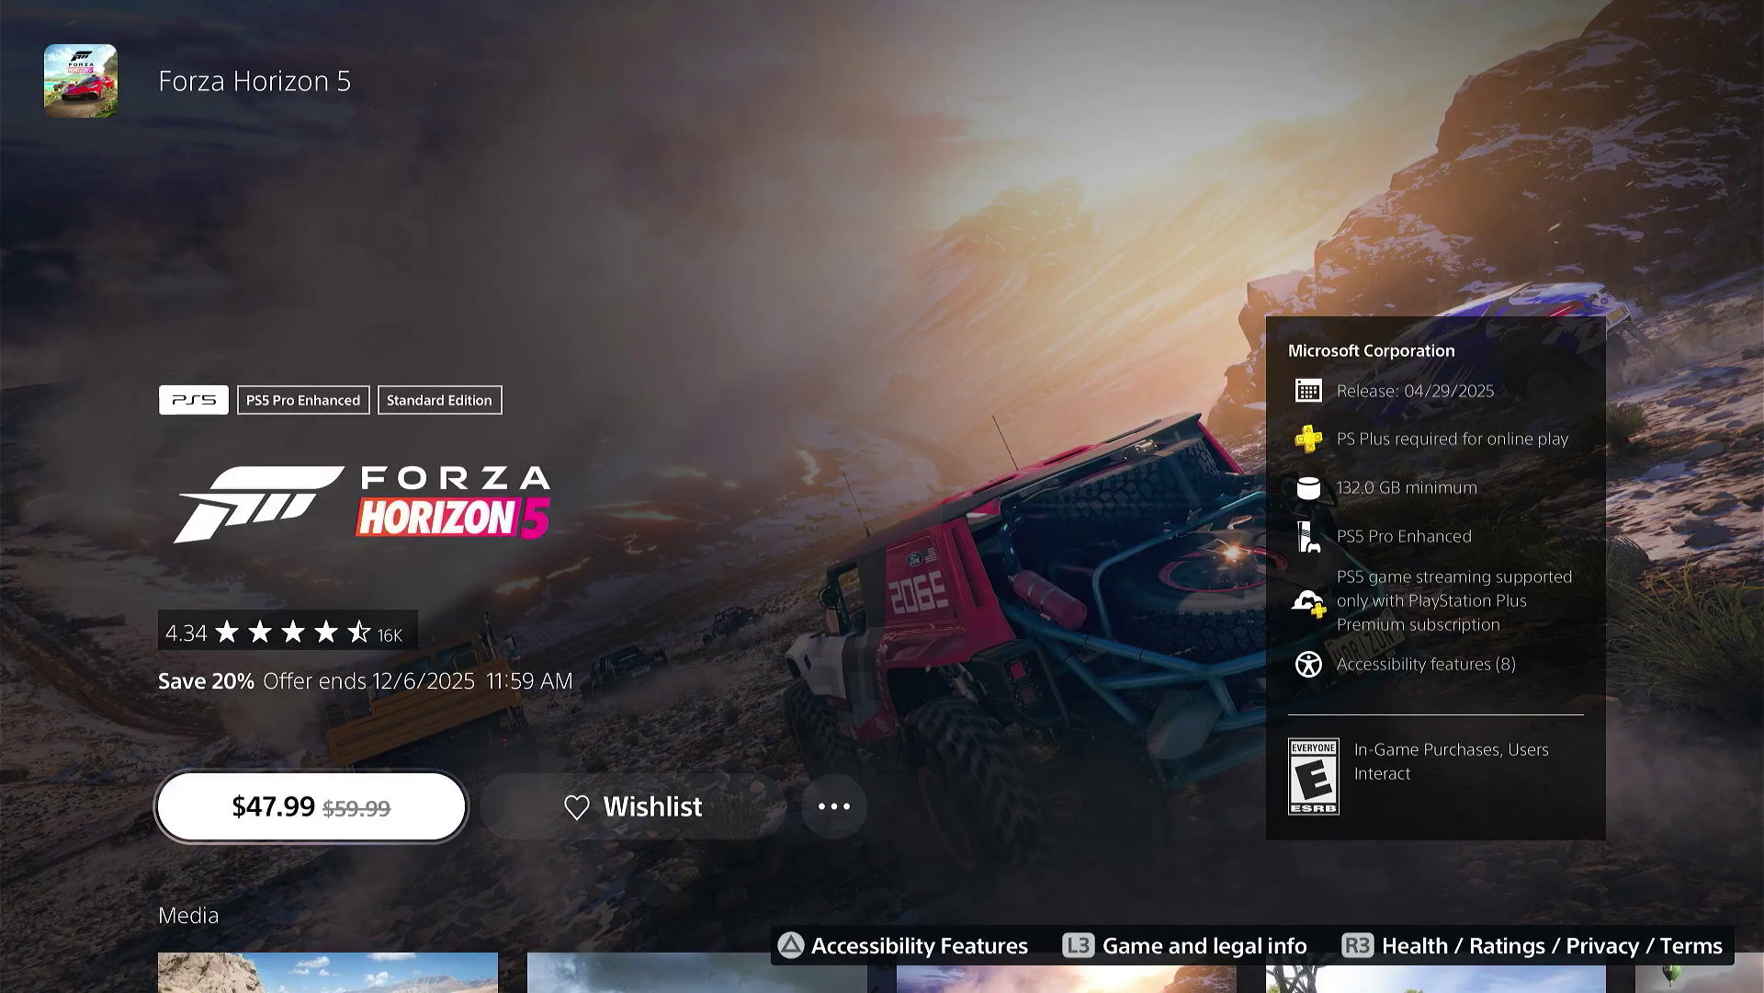
# Step: From the Control Center's Power options, choose Restart PS5 and let the console reboot
pyautogui.press('Escape')
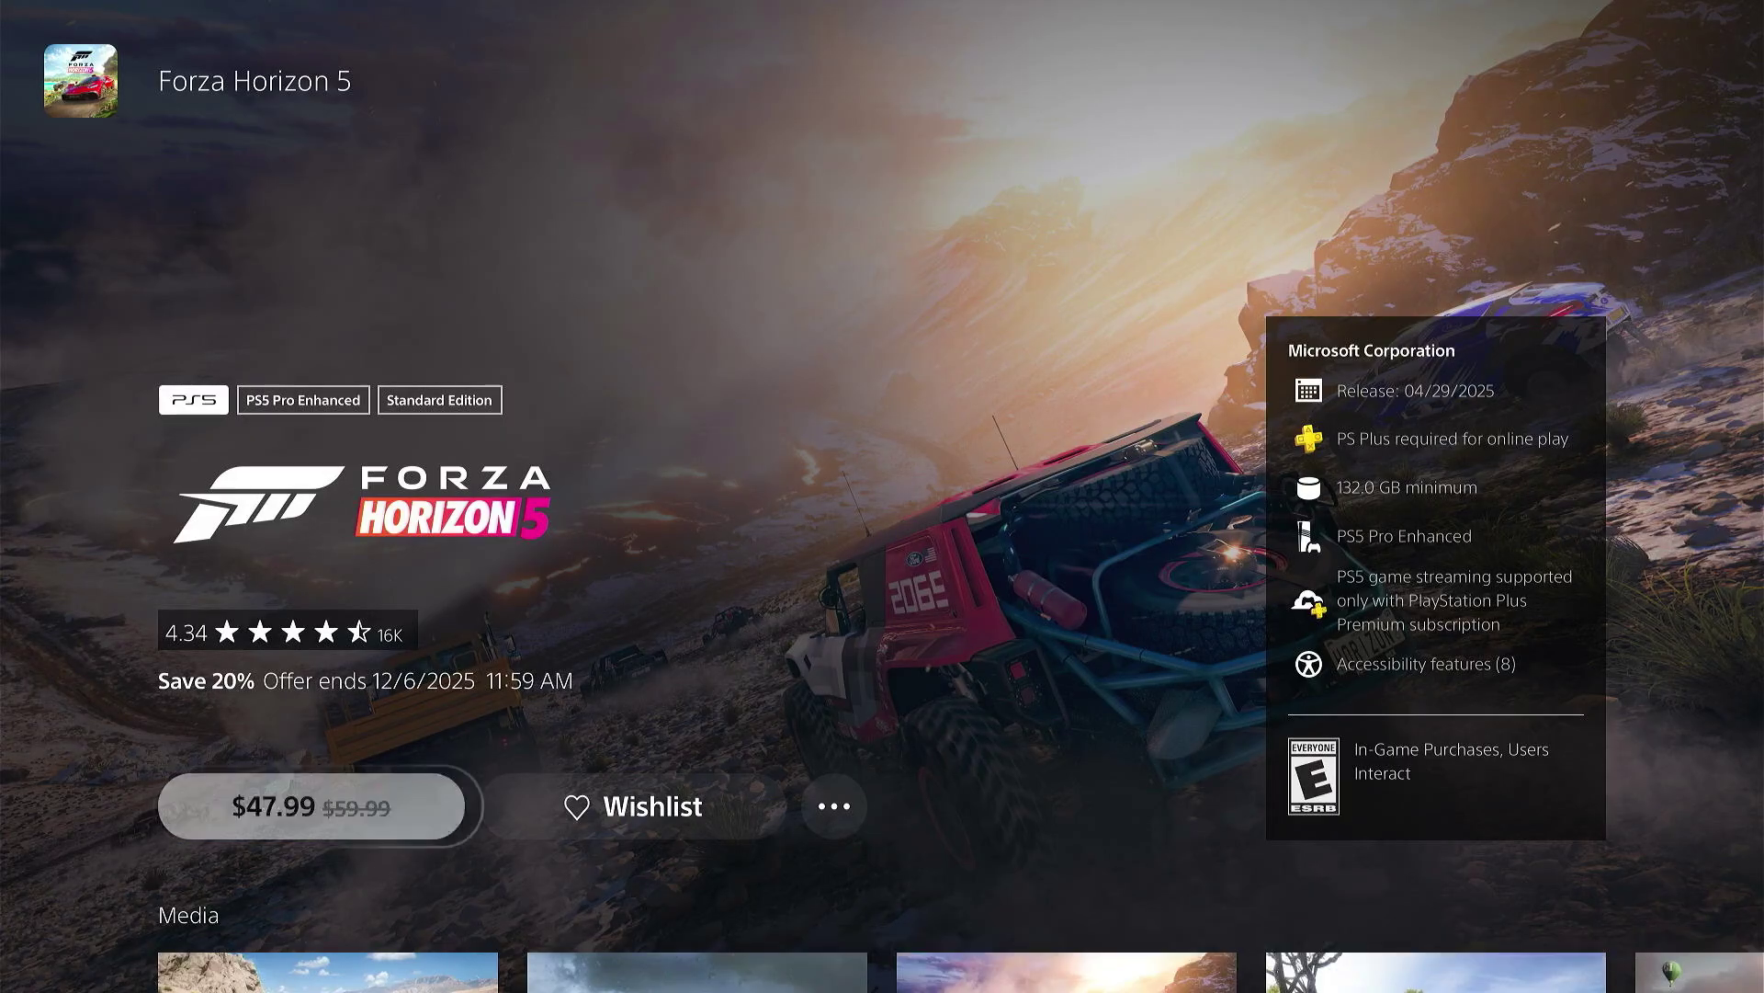
pyautogui.press('Down')
pyautogui.press('Right')
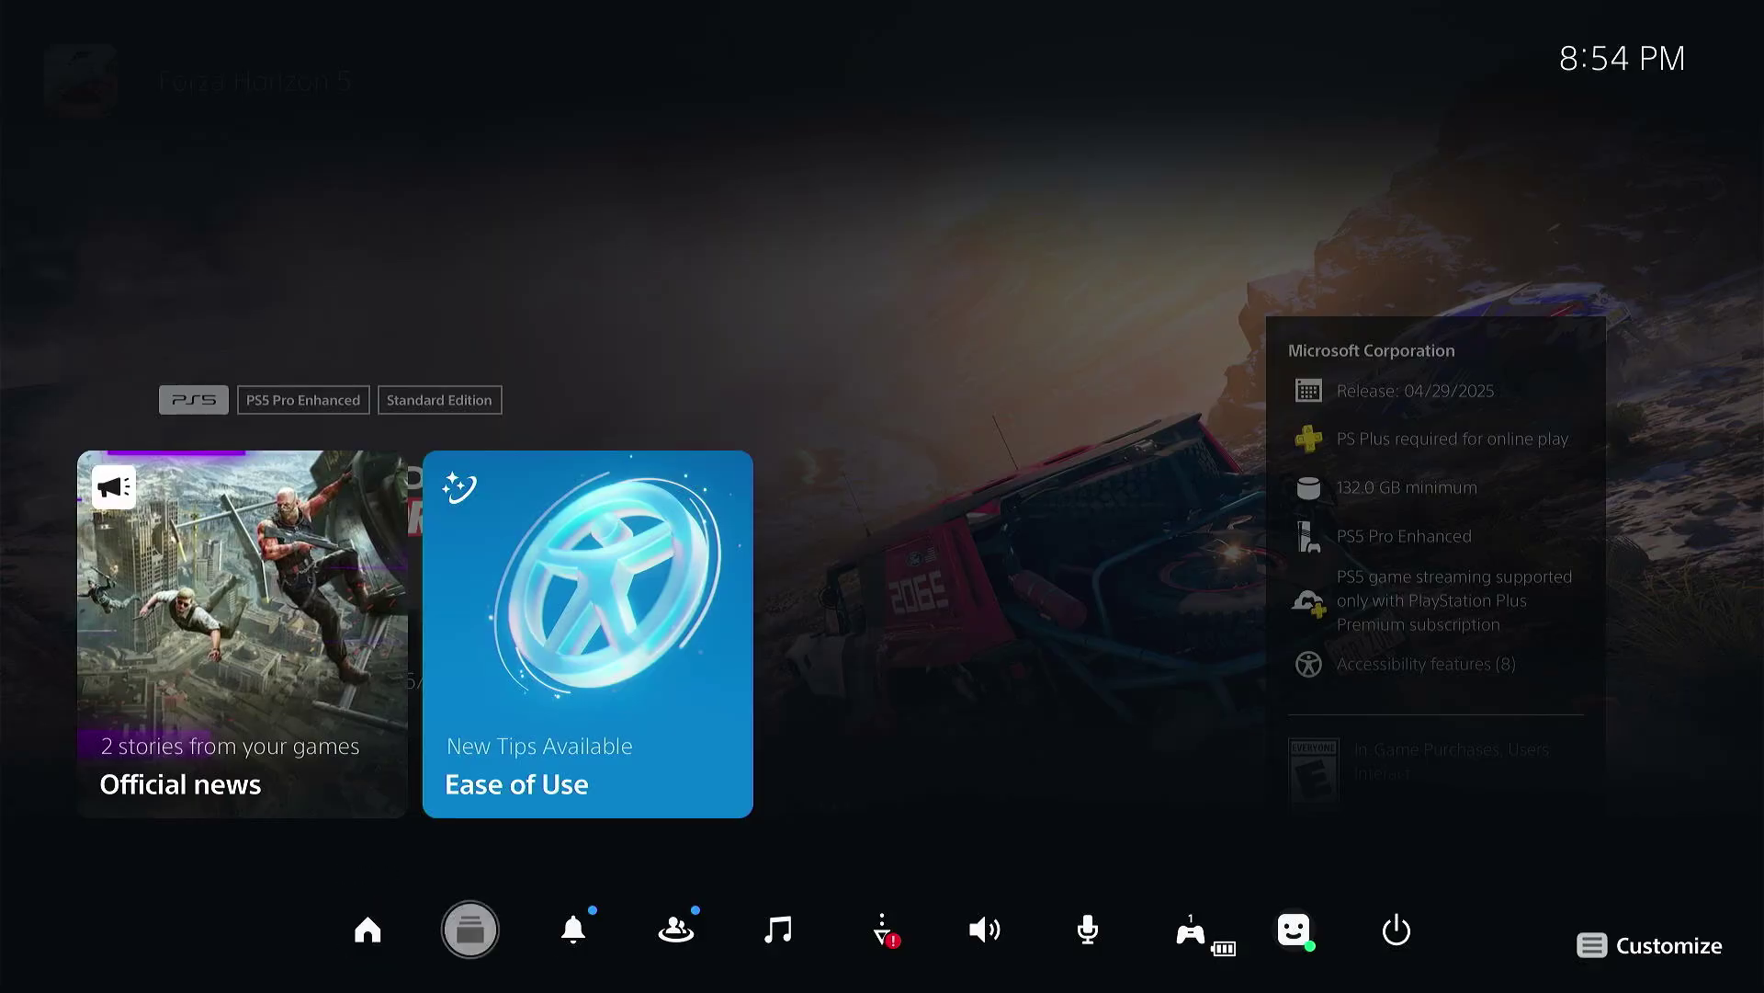
pyautogui.press('Right')
pyautogui.press('Right')
pyautogui.press('Right')
pyautogui.press('Right')
pyautogui.press('Right')
pyautogui.press('Right')
pyautogui.press('Right')
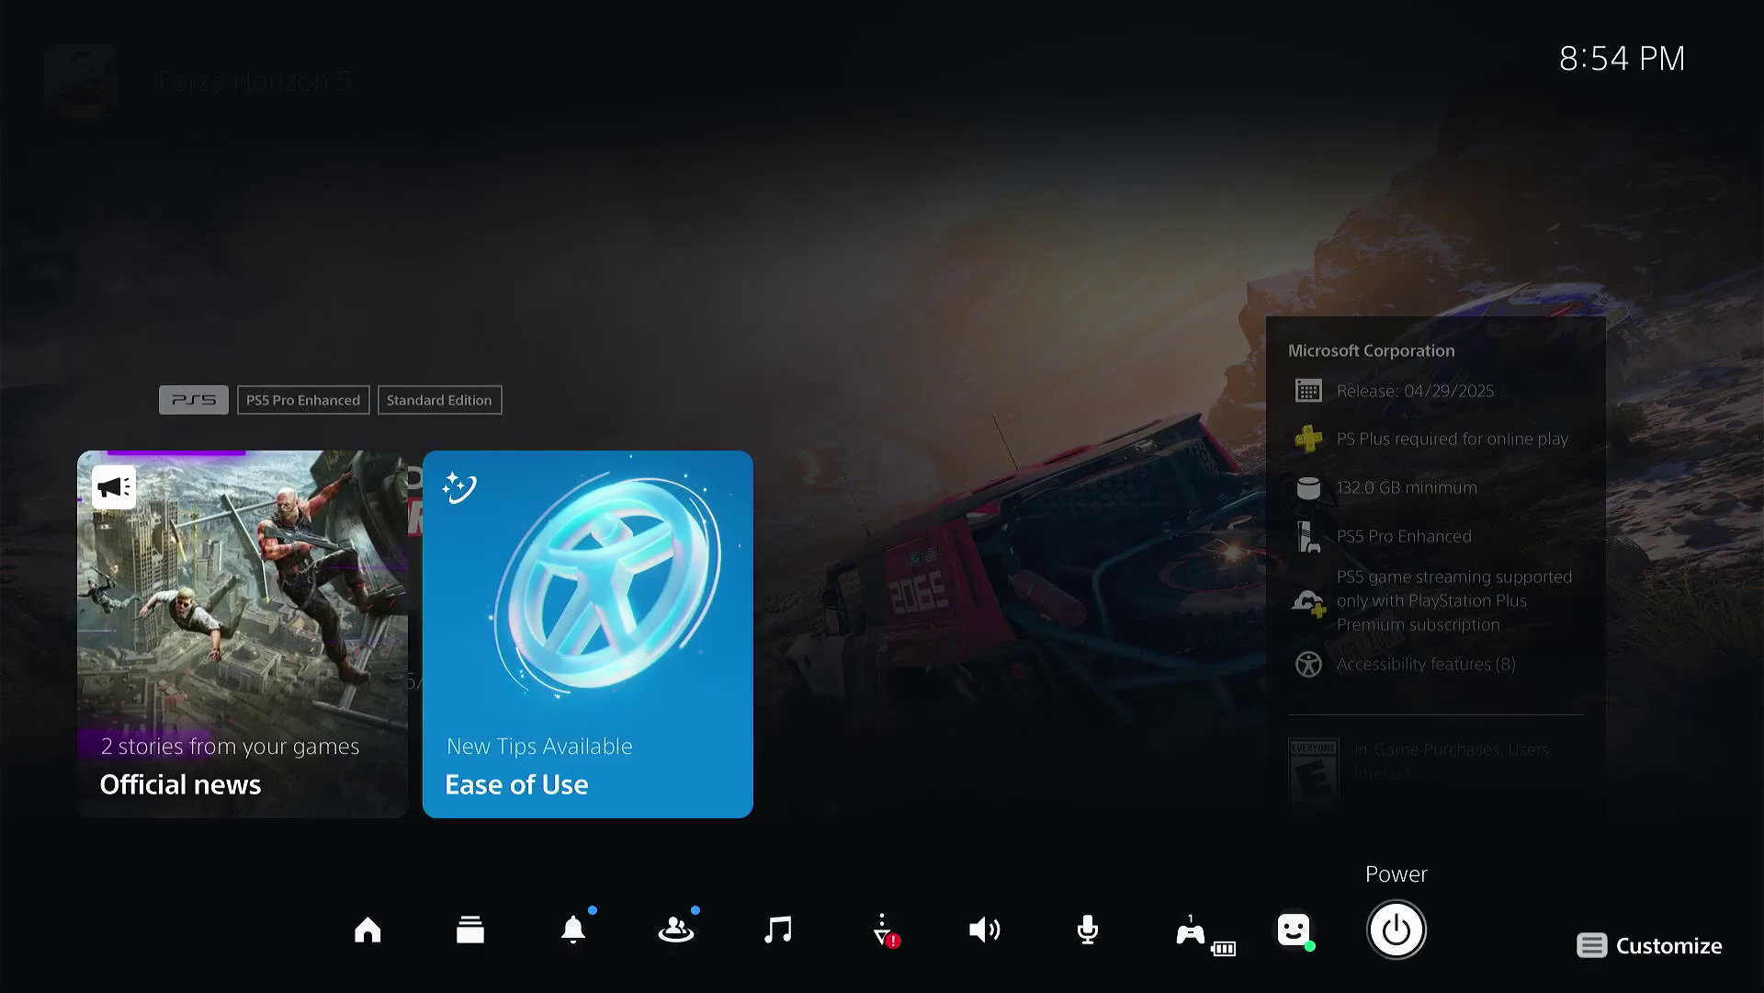
pyautogui.press('Return')
pyautogui.press('Down')
pyautogui.press('Down')
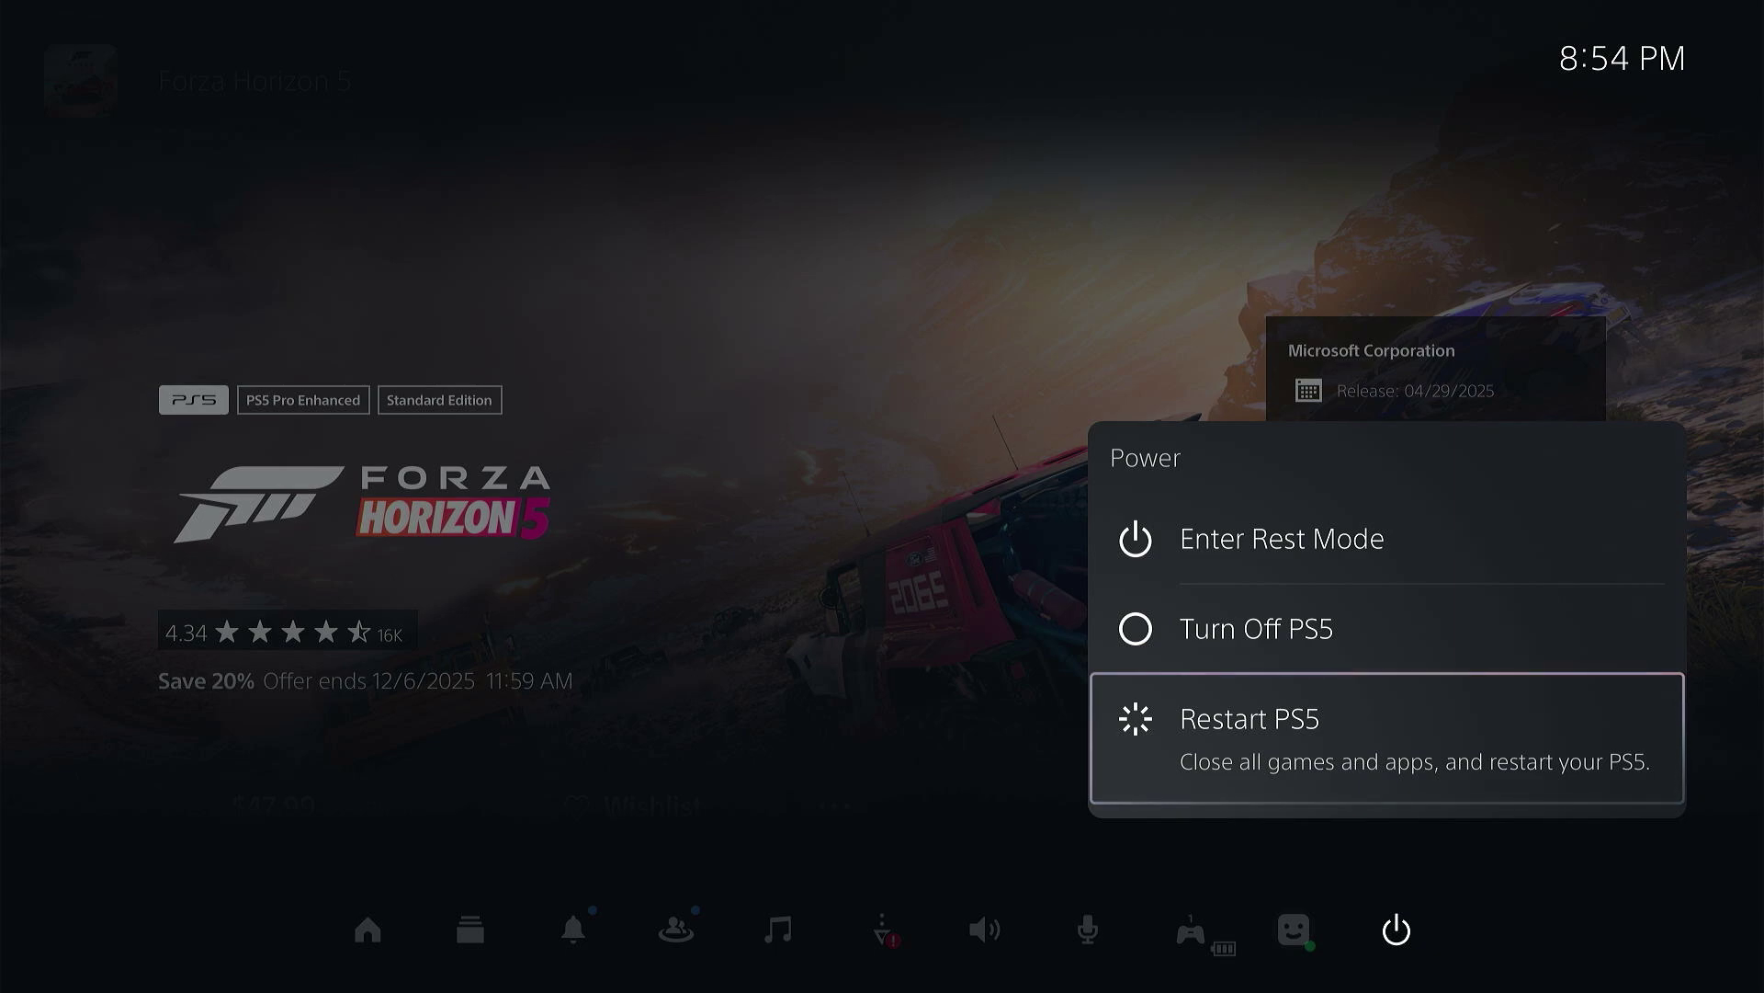
pyautogui.press('Escape')
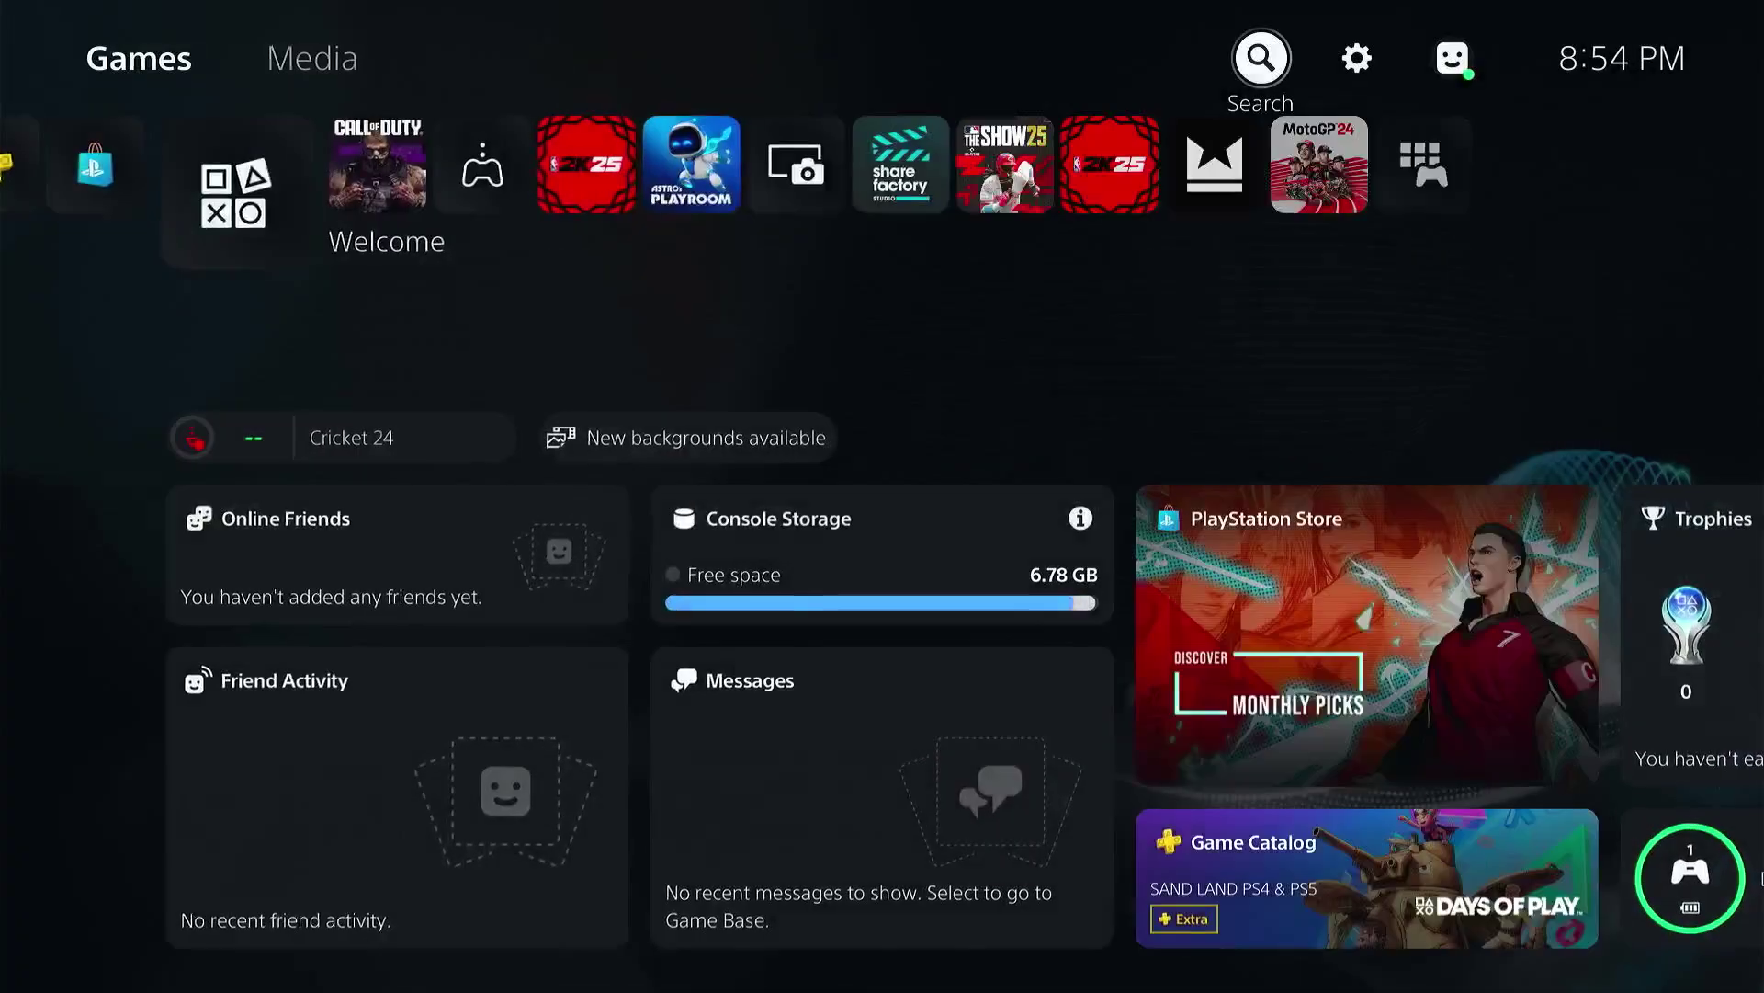
# Step: Move across the Games home row to Remote Play and head up toward the Settings gear
pyautogui.press('Up')
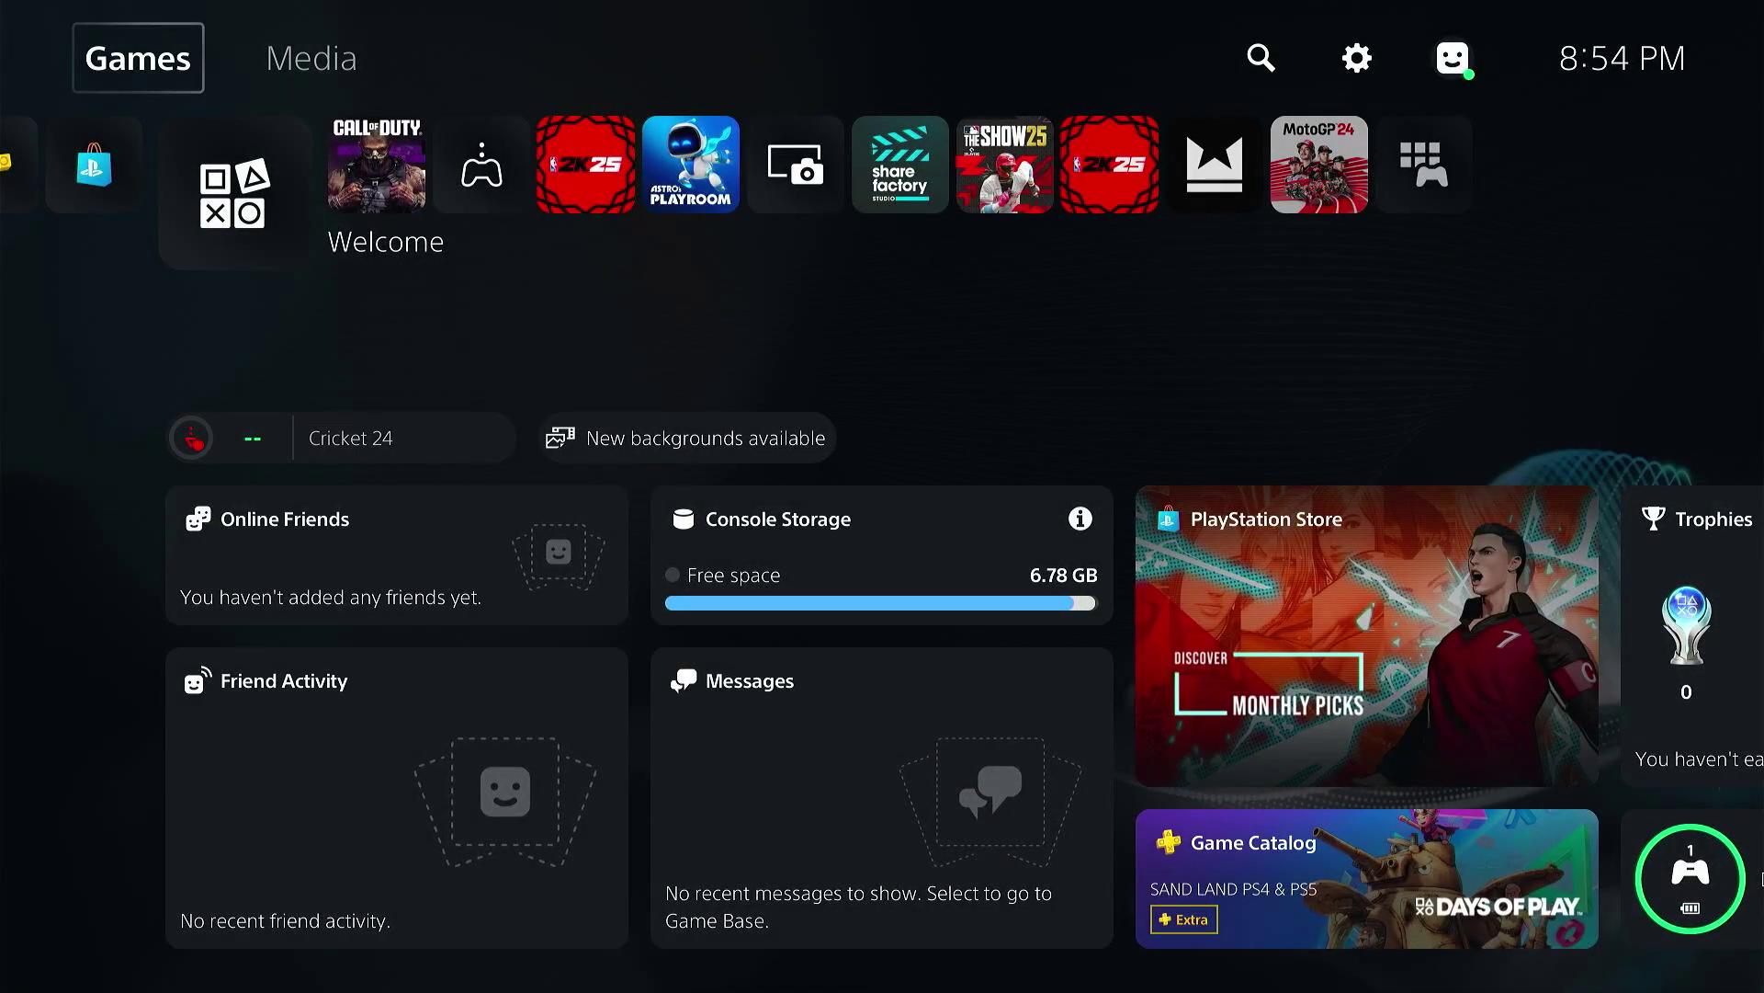
pyautogui.press('Down')
pyautogui.press('Right')
pyautogui.press('Right')
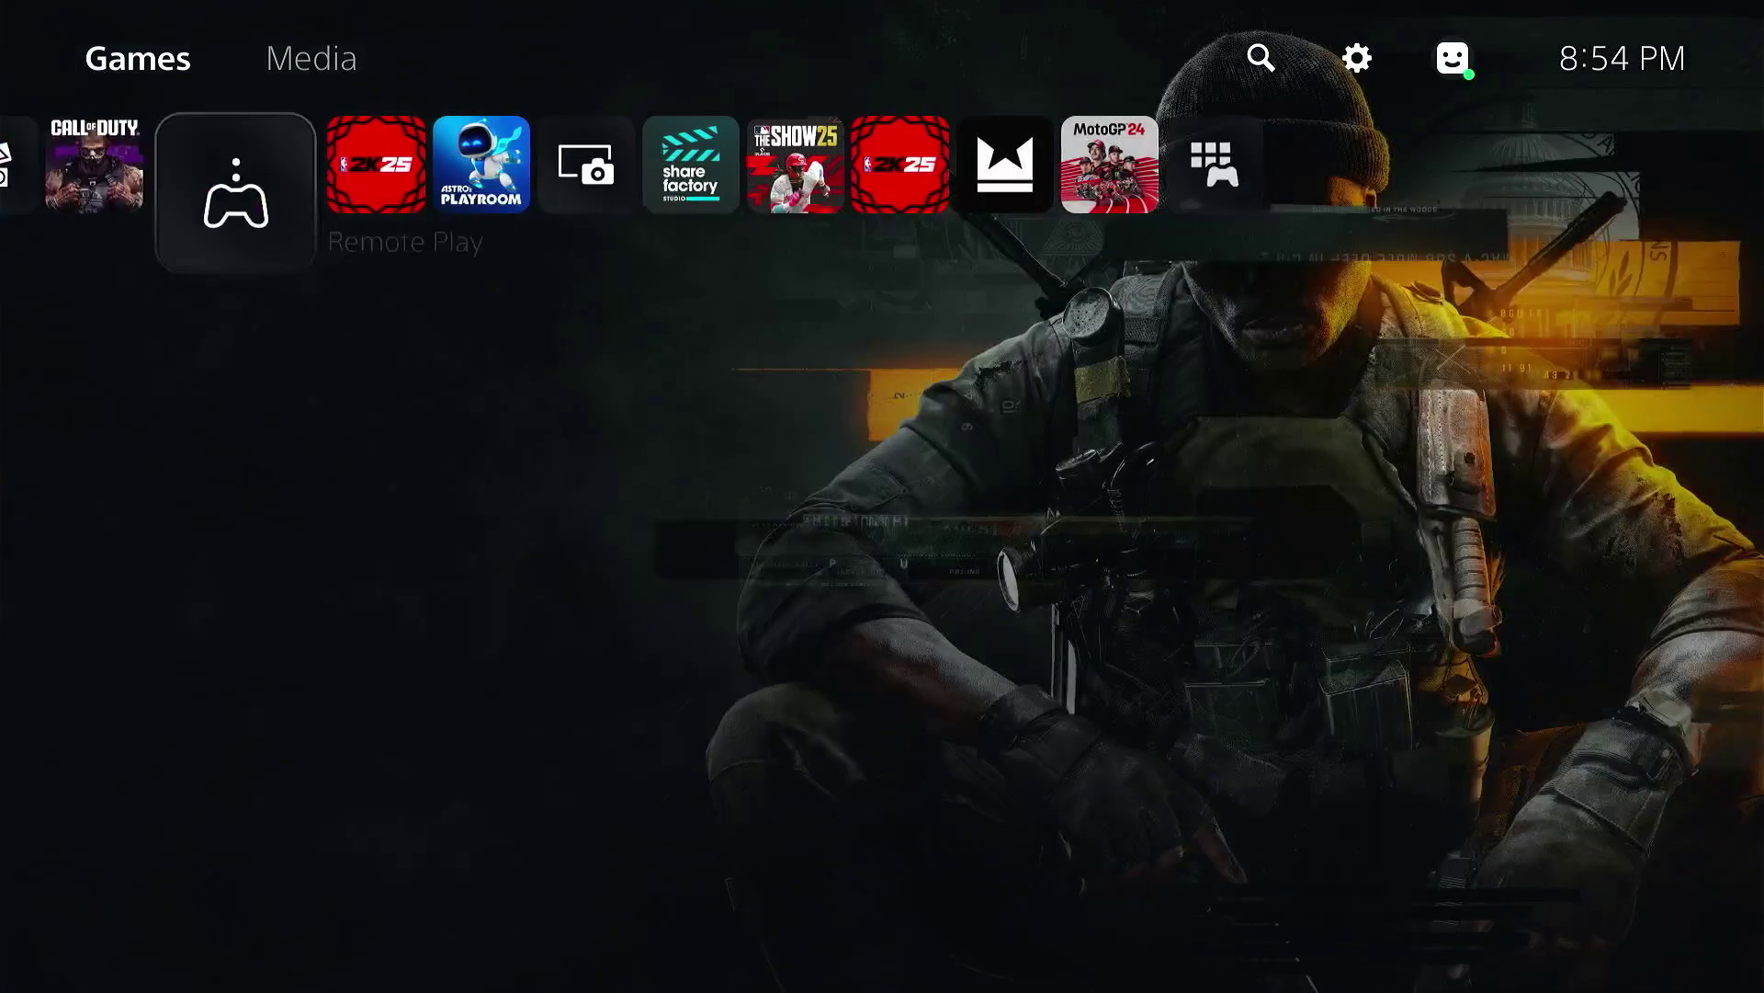
pyautogui.press('Up')
pyautogui.press('Right')
pyautogui.press('Right')
pyautogui.press('Right')
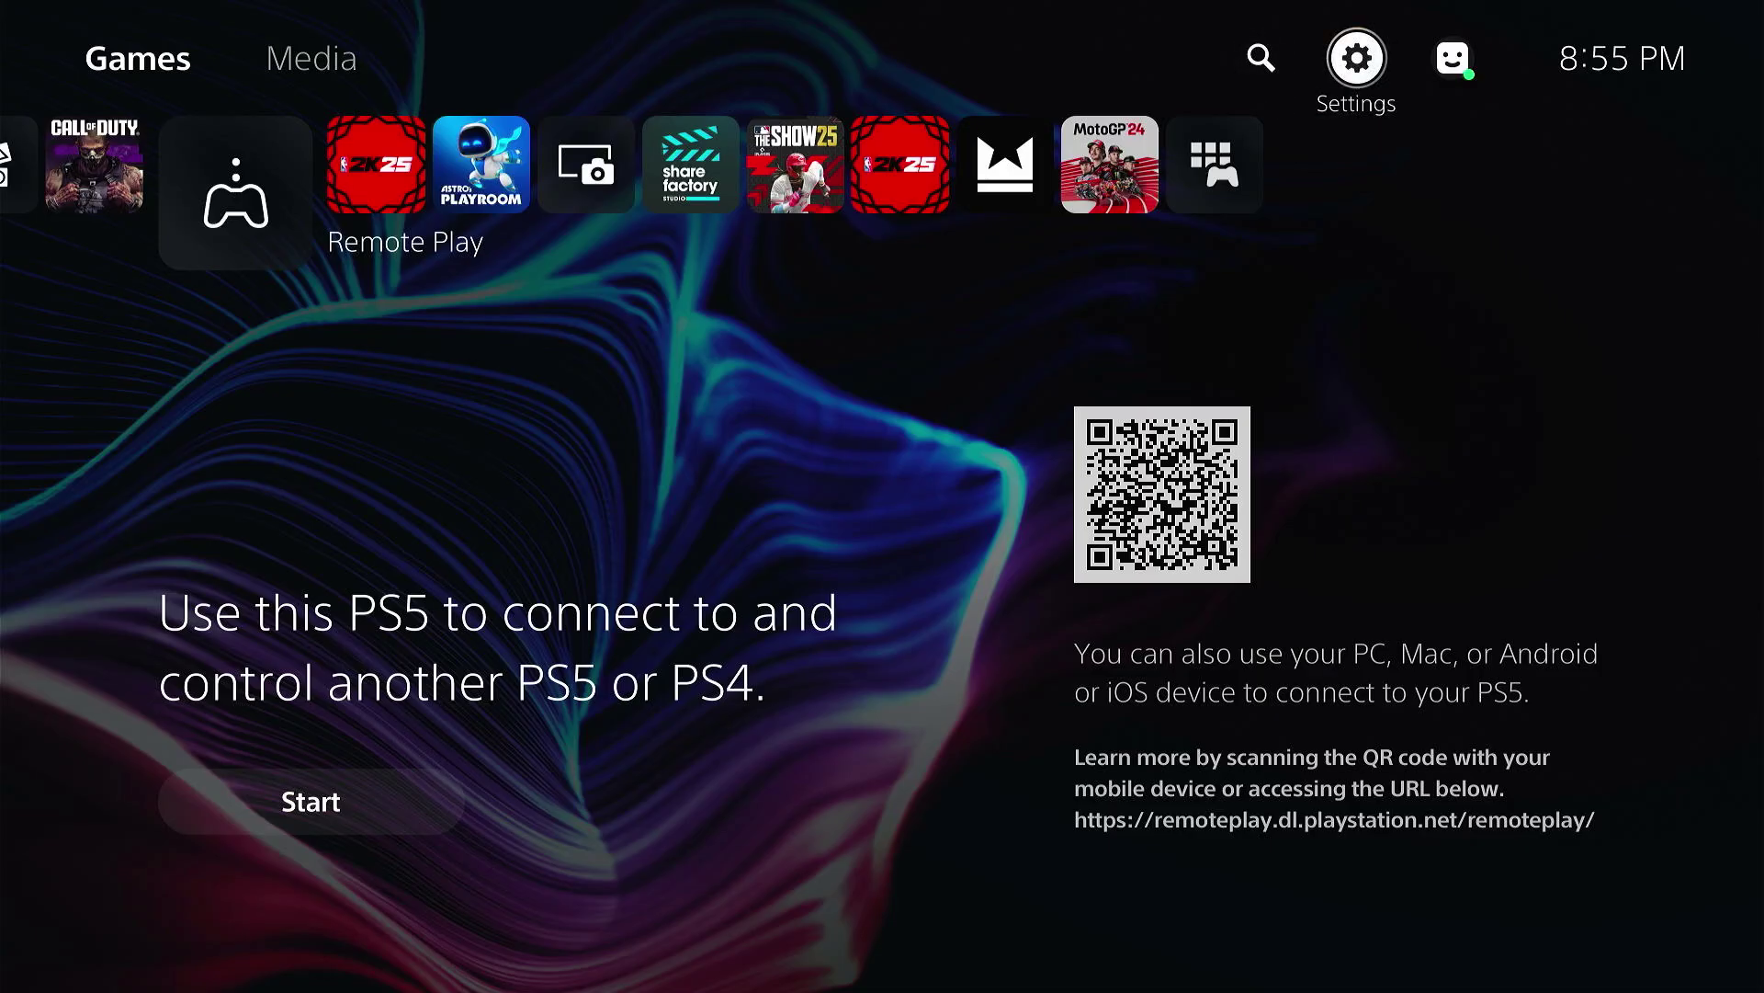